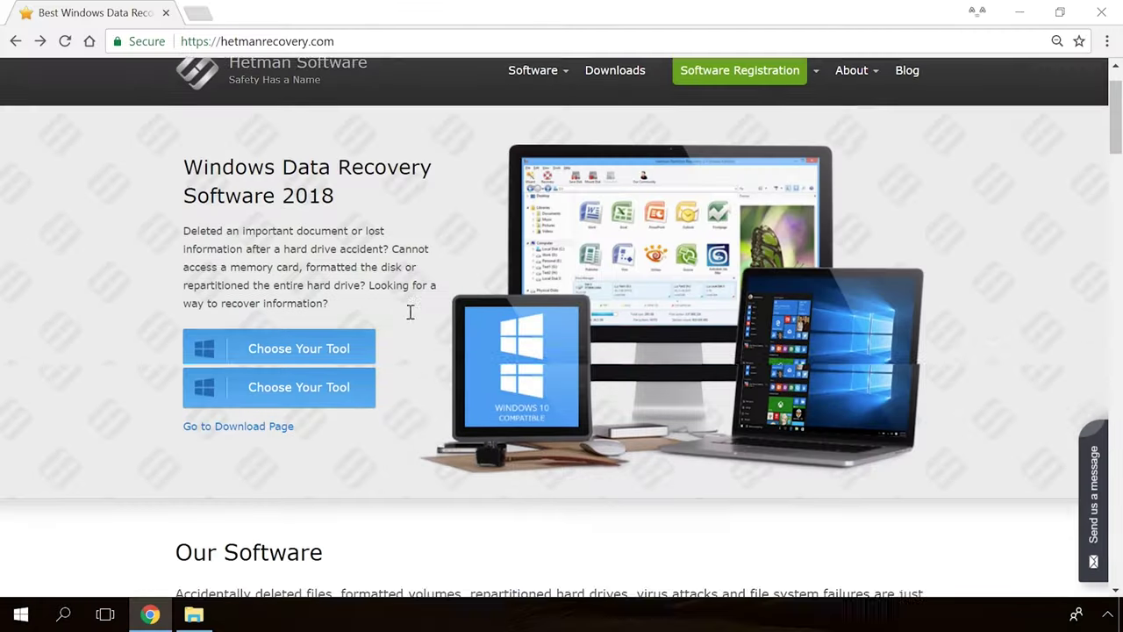
Open the Partition Recovery™ 2.8 page from Our Software and download its 13.9 MB installer.
scroll(409, 314, down, 15)
scroll(409, 318, down, 5)
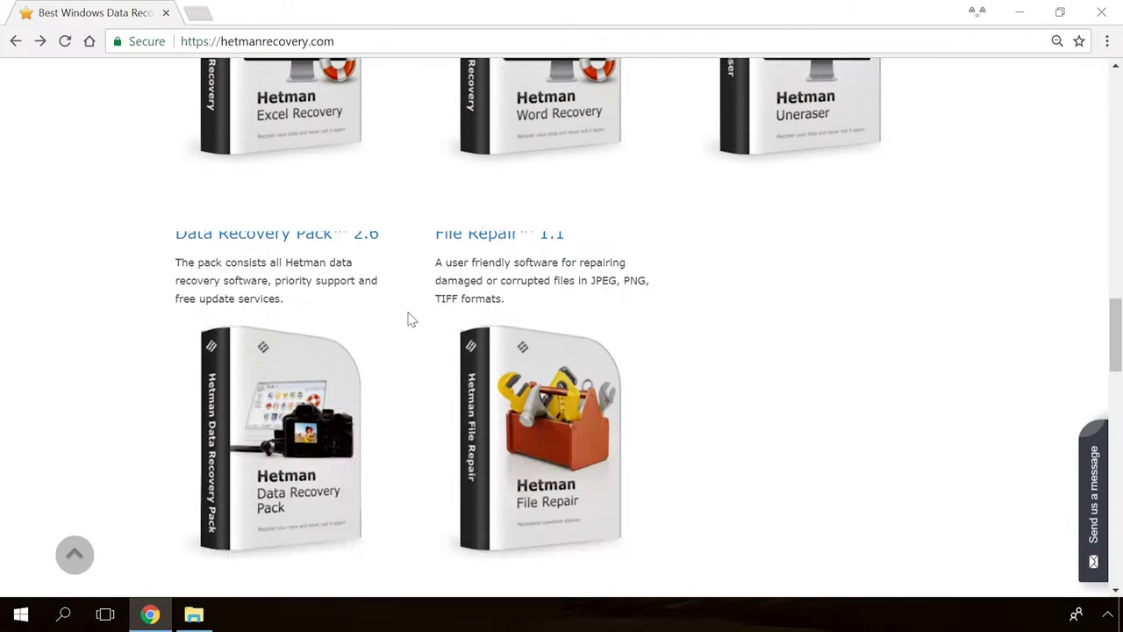
scroll(409, 318, up, 14)
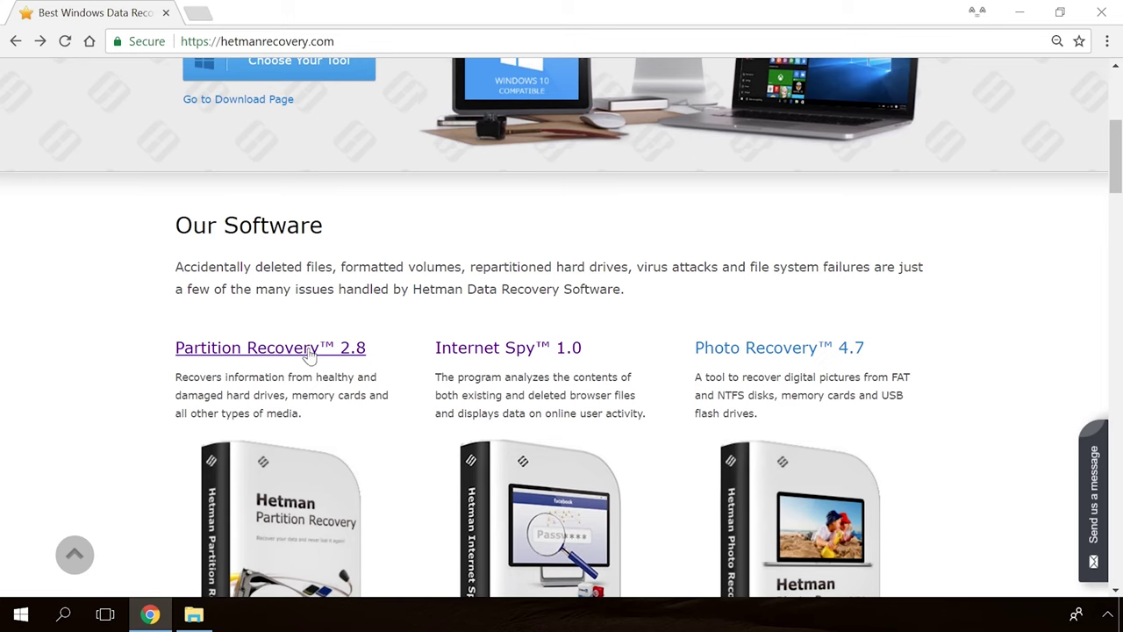
click(309, 351)
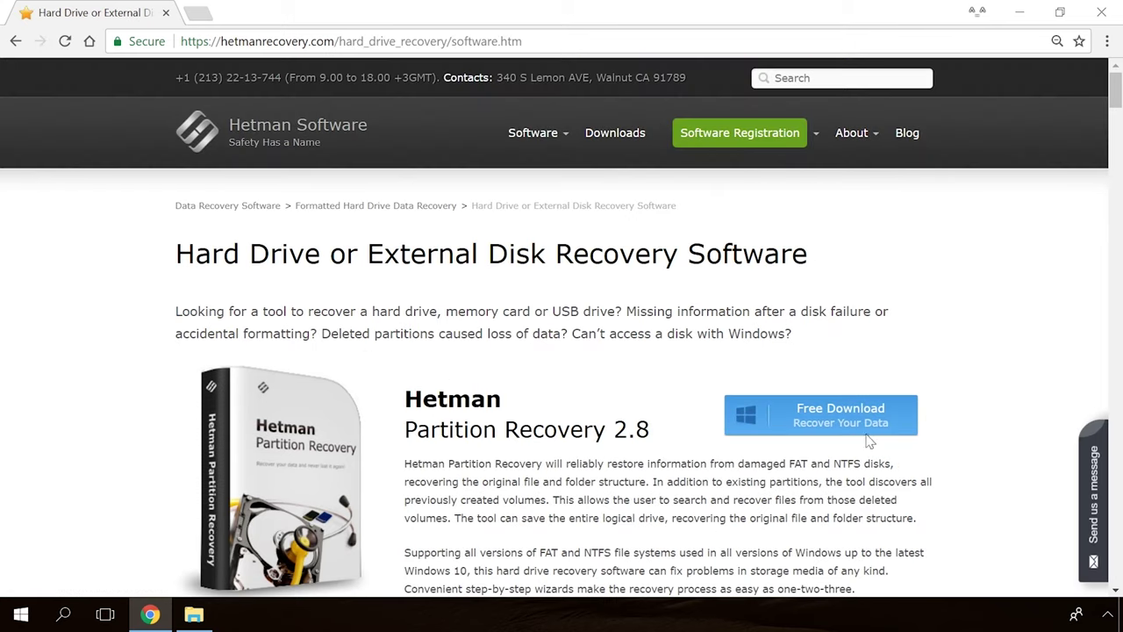
click(808, 421)
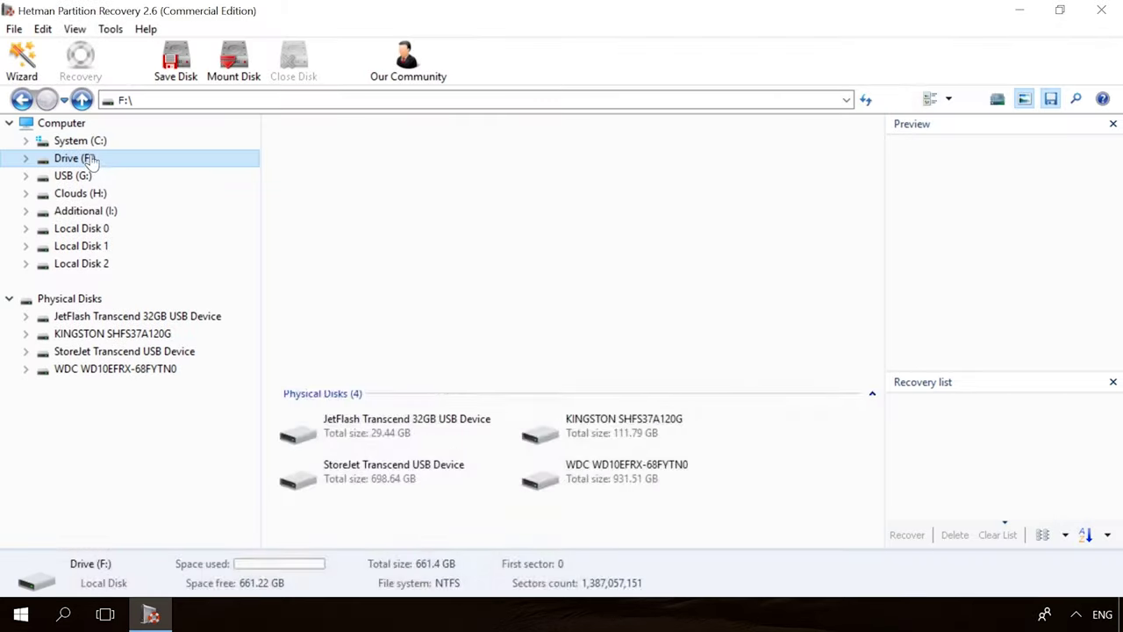
Analyze Drive (F:) and preview the deleted image 19779_en_1.jpg.
click(676, 474)
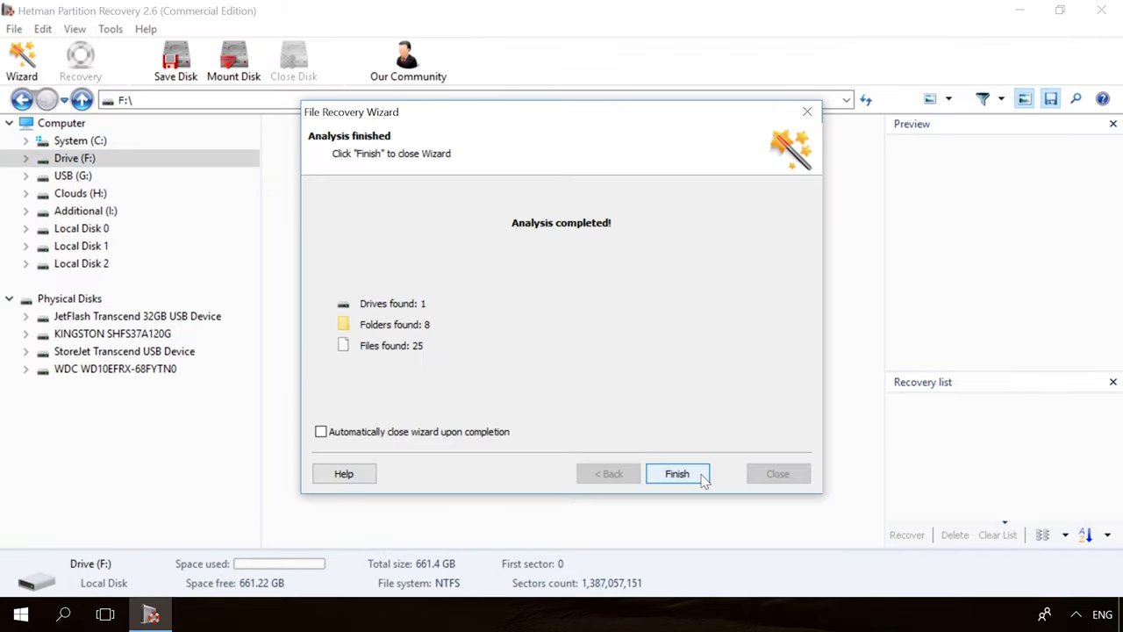
click(701, 477)
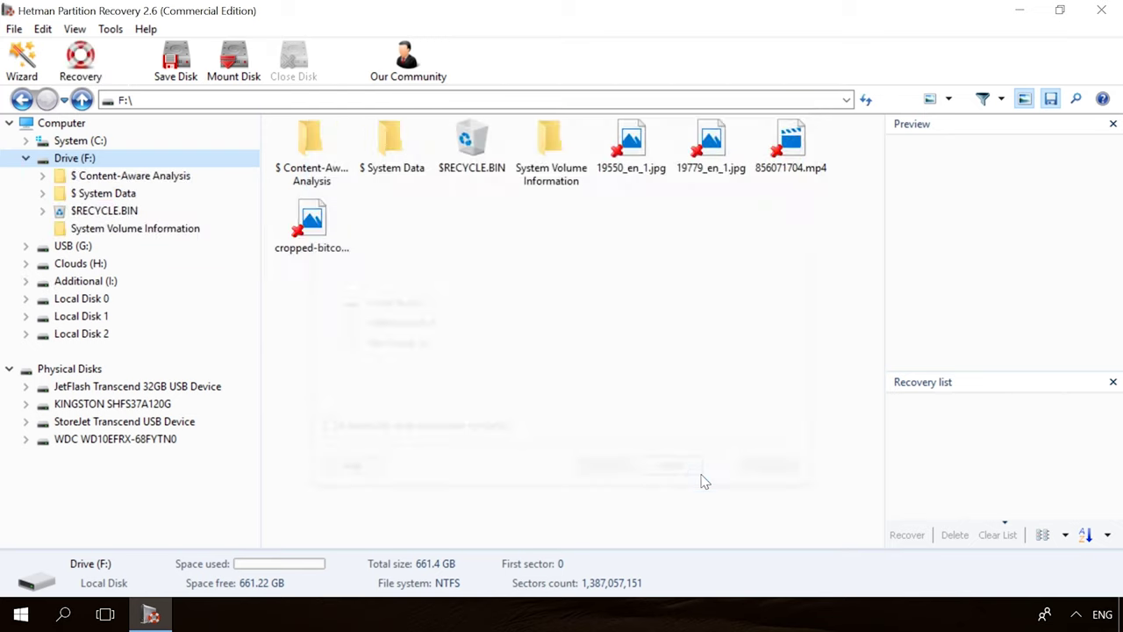
click(710, 176)
Recover the deleted video 856071704.mp4, saving it to the hard disk.
click(804, 142)
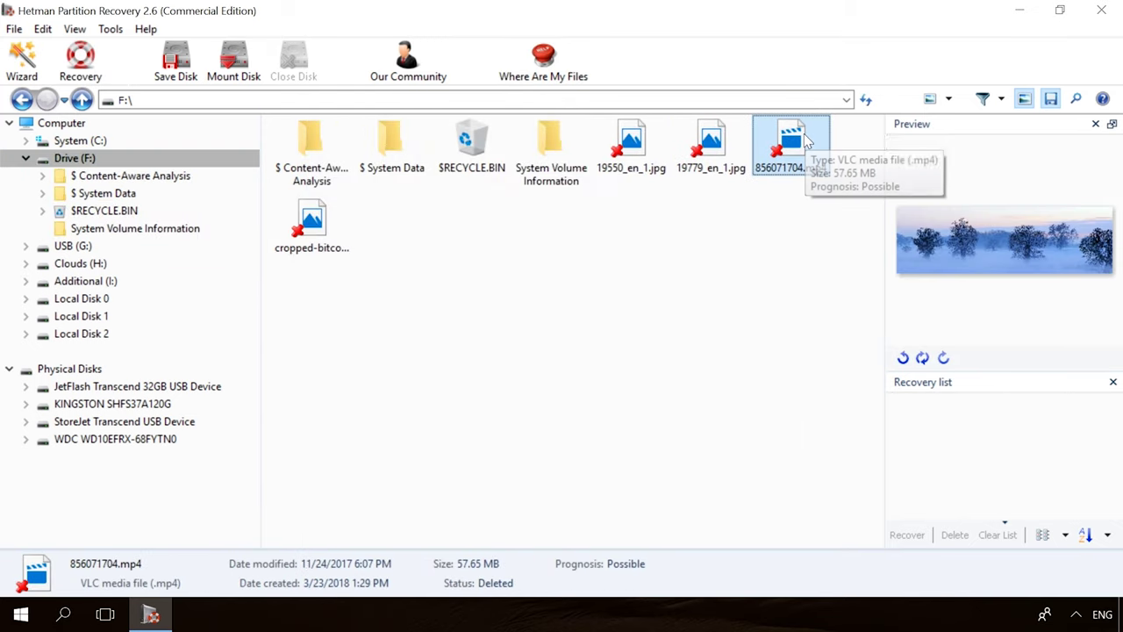
key(ctrl+r)
click(667, 474)
click(666, 474)
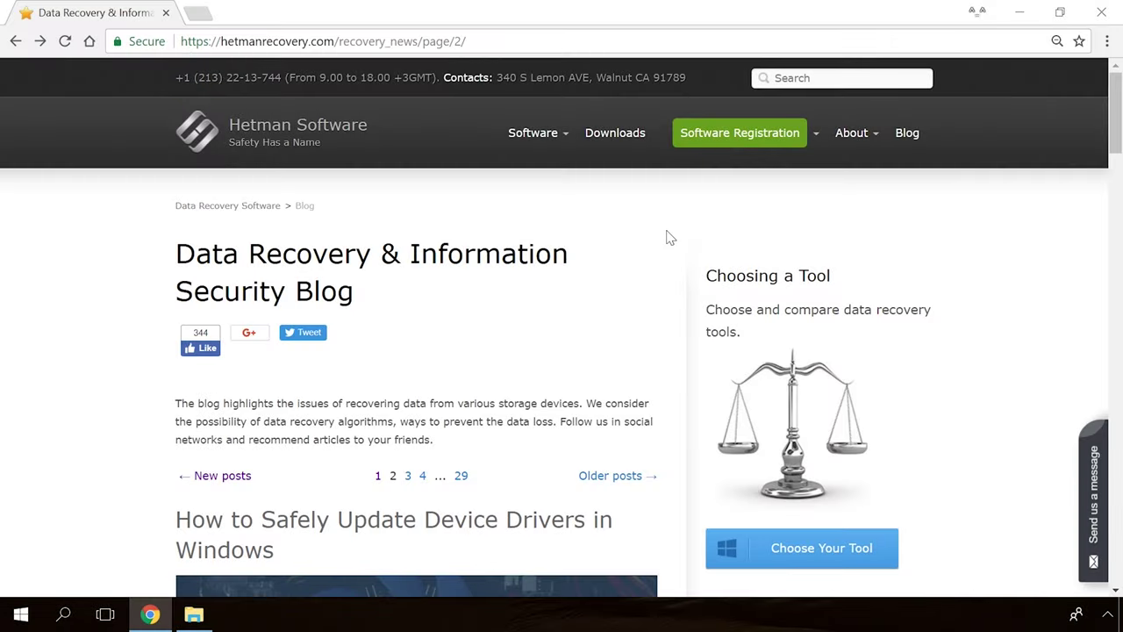
Find and open the 'Windows Detected a Hard Disk Problem' article on the blog.
scroll(666, 237, down, 15)
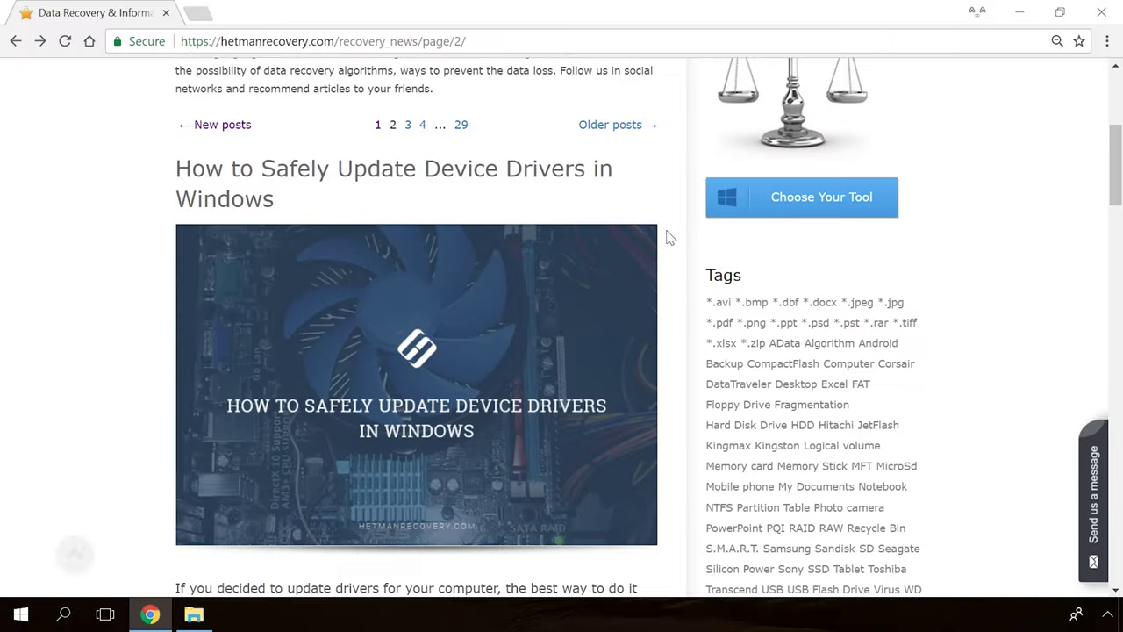
scroll(667, 236, down, 10)
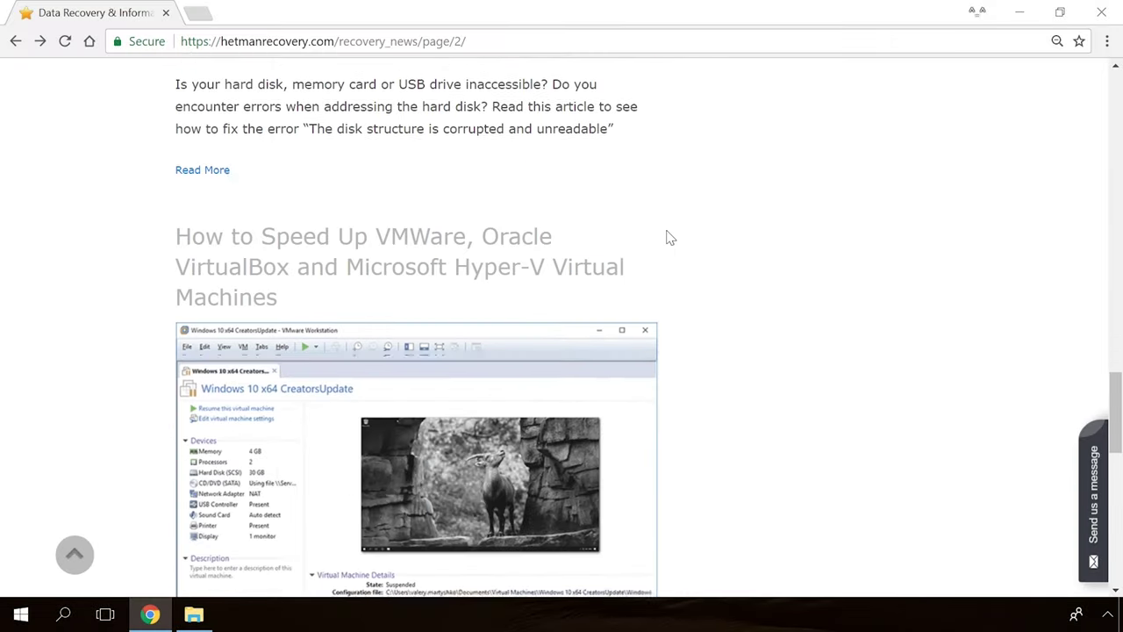
scroll(666, 236, up, 8)
scroll(667, 236, up, 6)
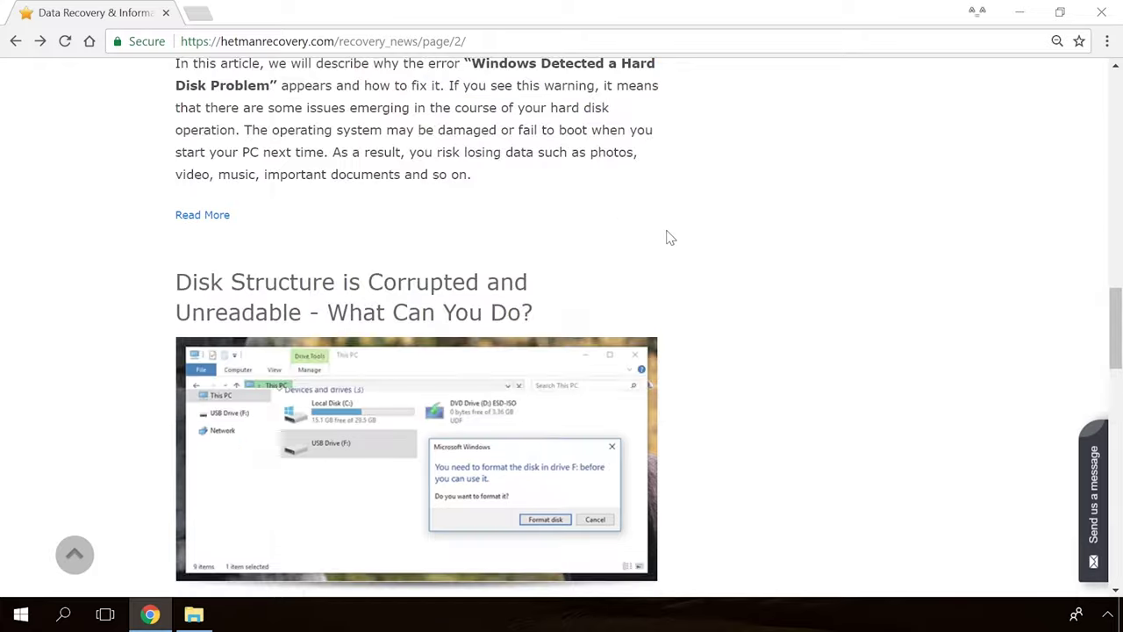
click(427, 318)
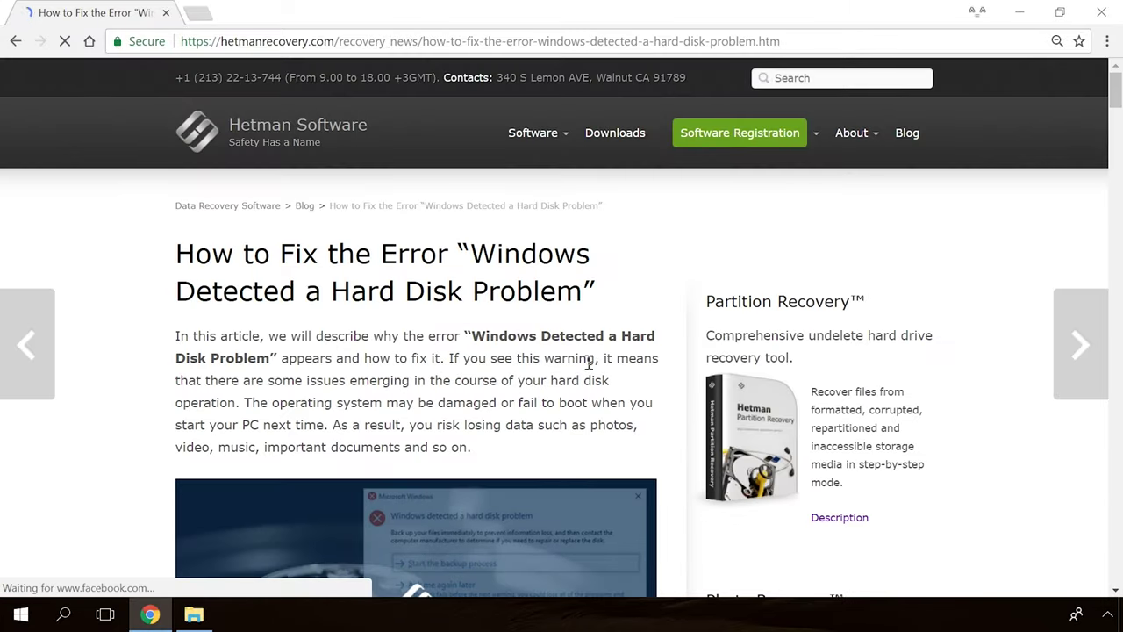
Scroll down the article and bring up the Send us a message form.
scroll(668, 382, down, 7)
scroll(668, 383, down, 15)
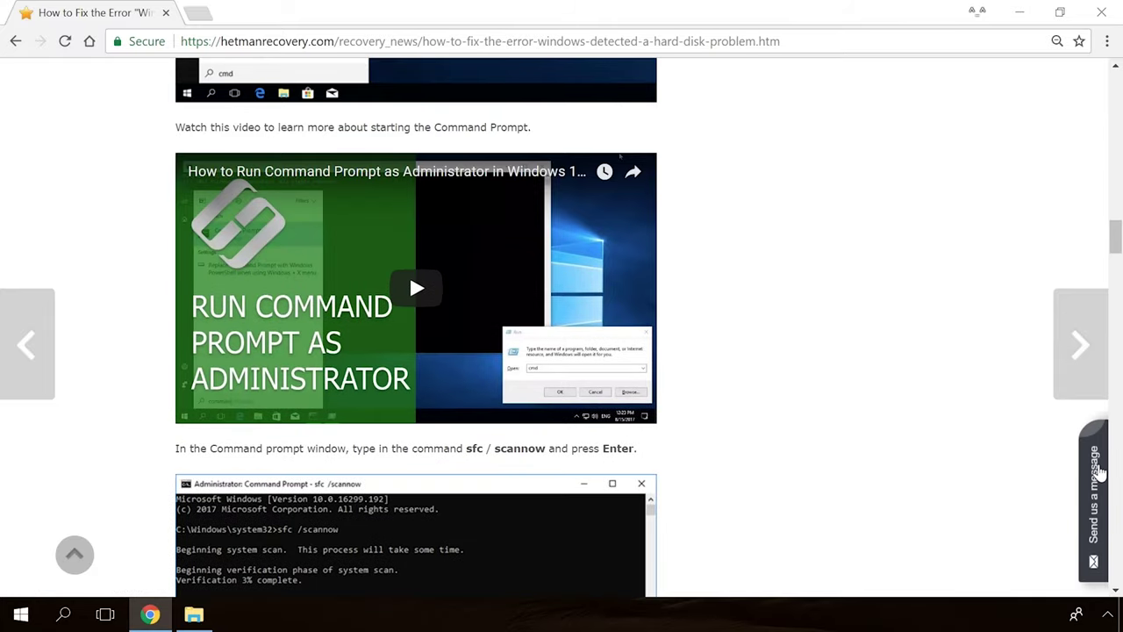
click(1096, 474)
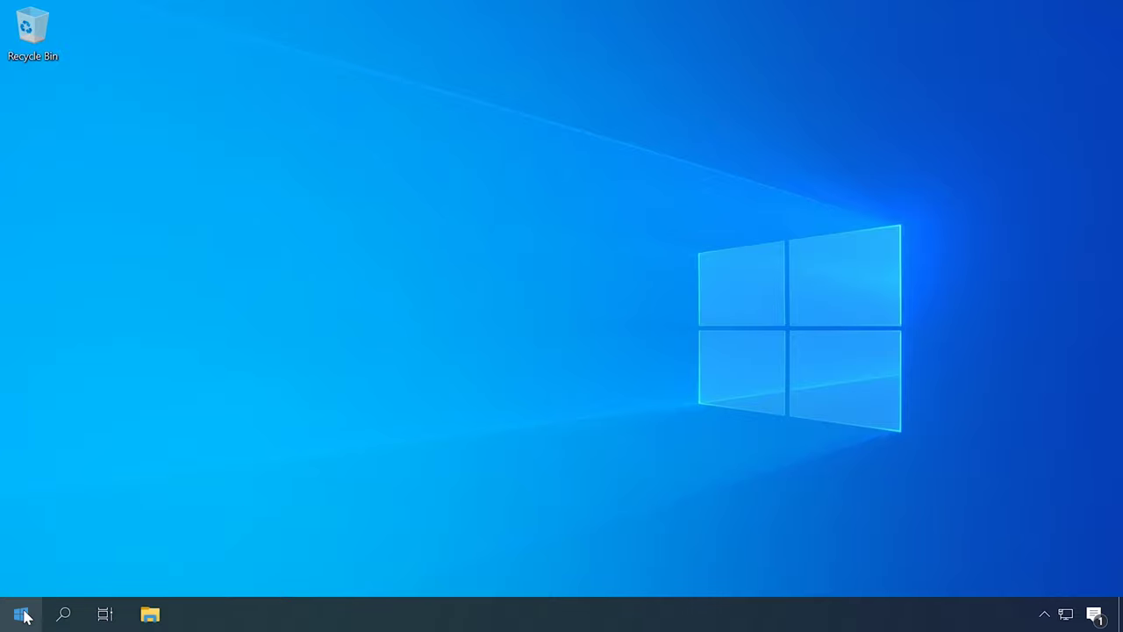
Go to Settings > Update & Security > Troubleshoot and run the Printer troubleshooter.
click(24, 617)
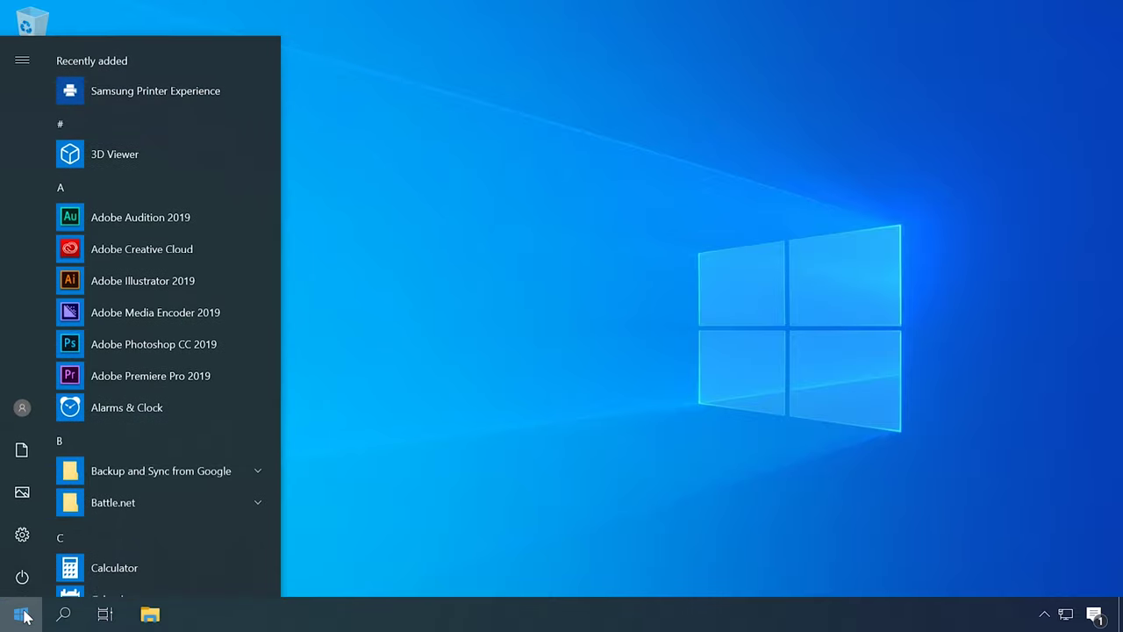
click(22, 532)
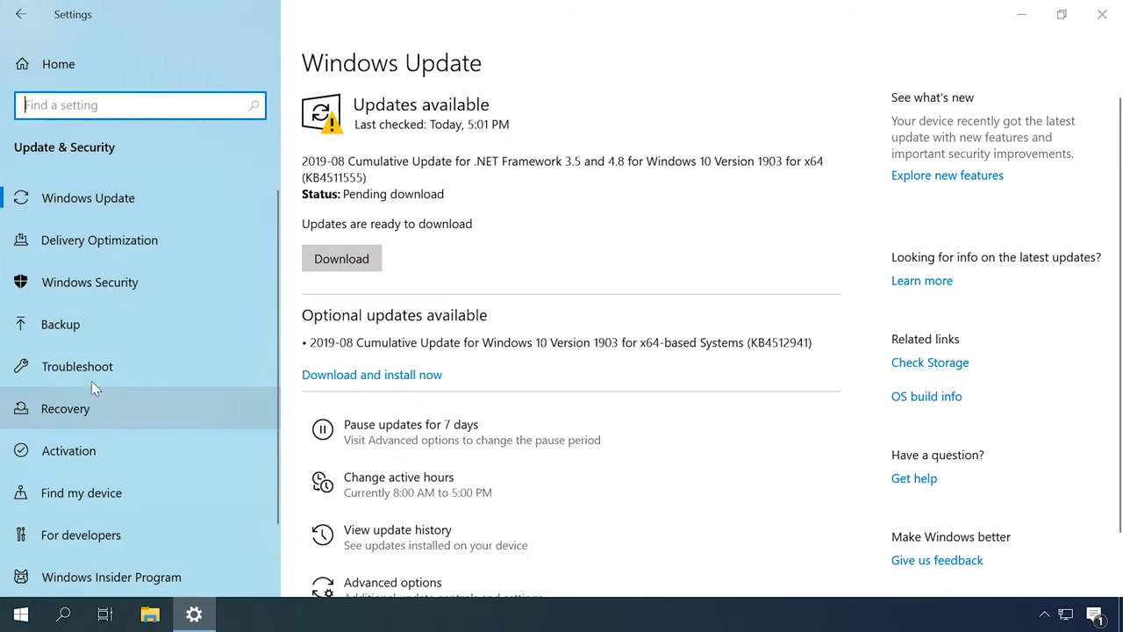
click(76, 370)
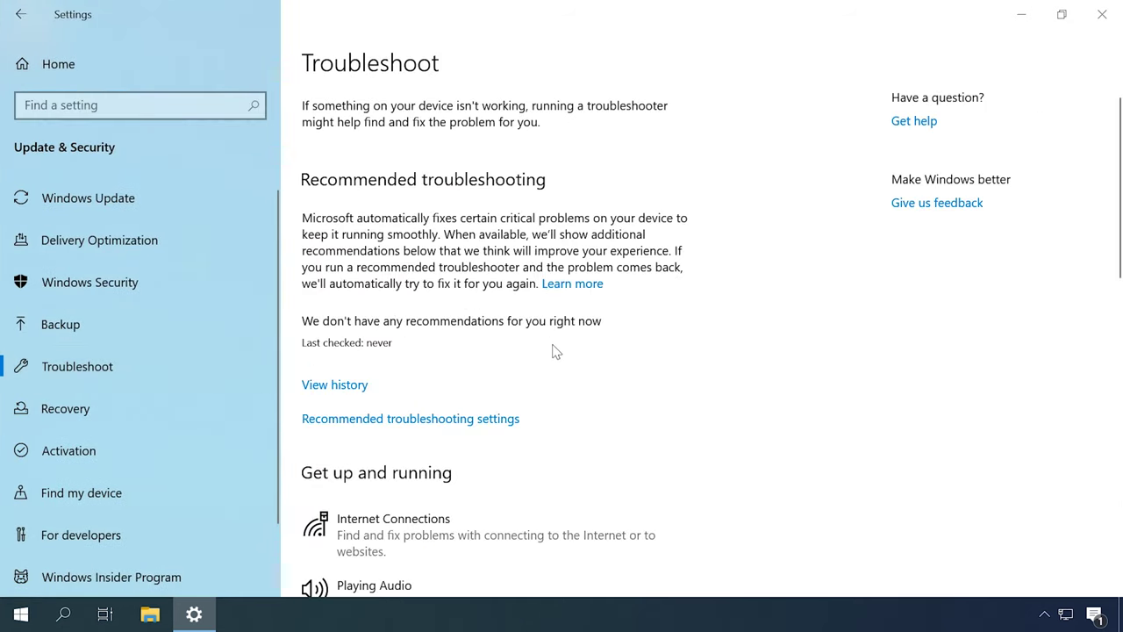
scroll(672, 351, down, 5)
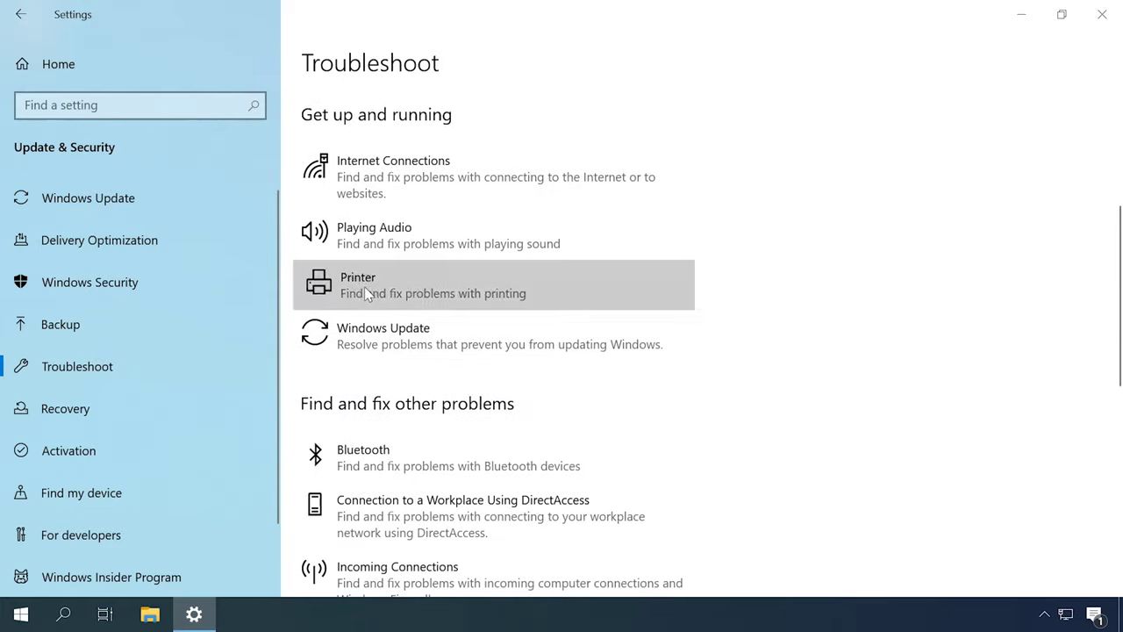
click(364, 292)
click(586, 349)
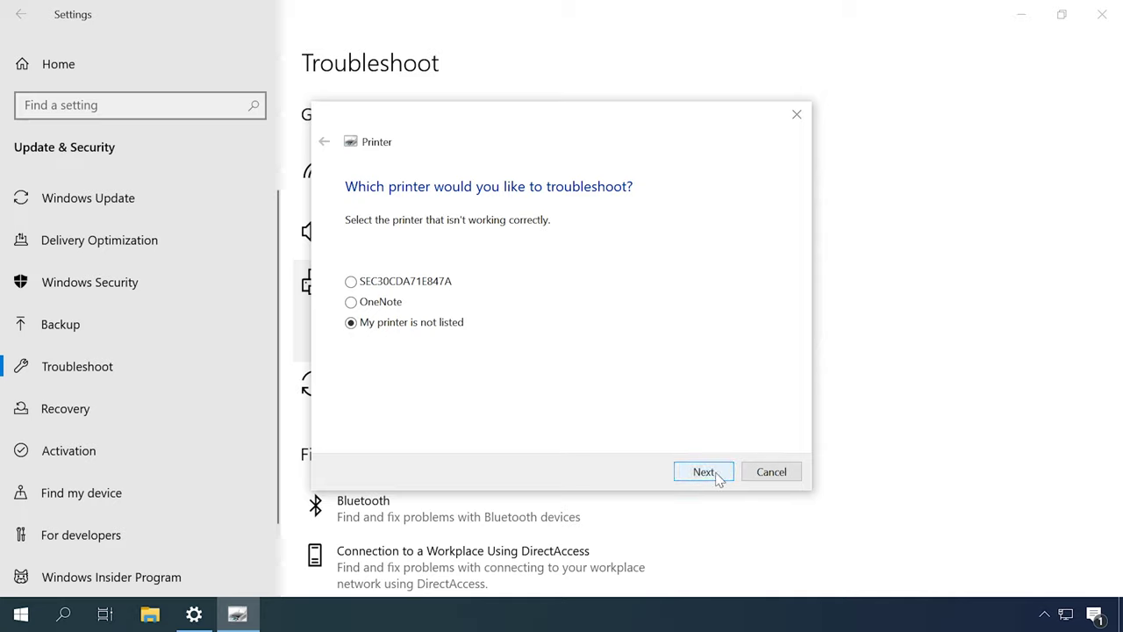
Continue with 'My printer is not listed' and review the detailed report showing no installed printer.
click(704, 472)
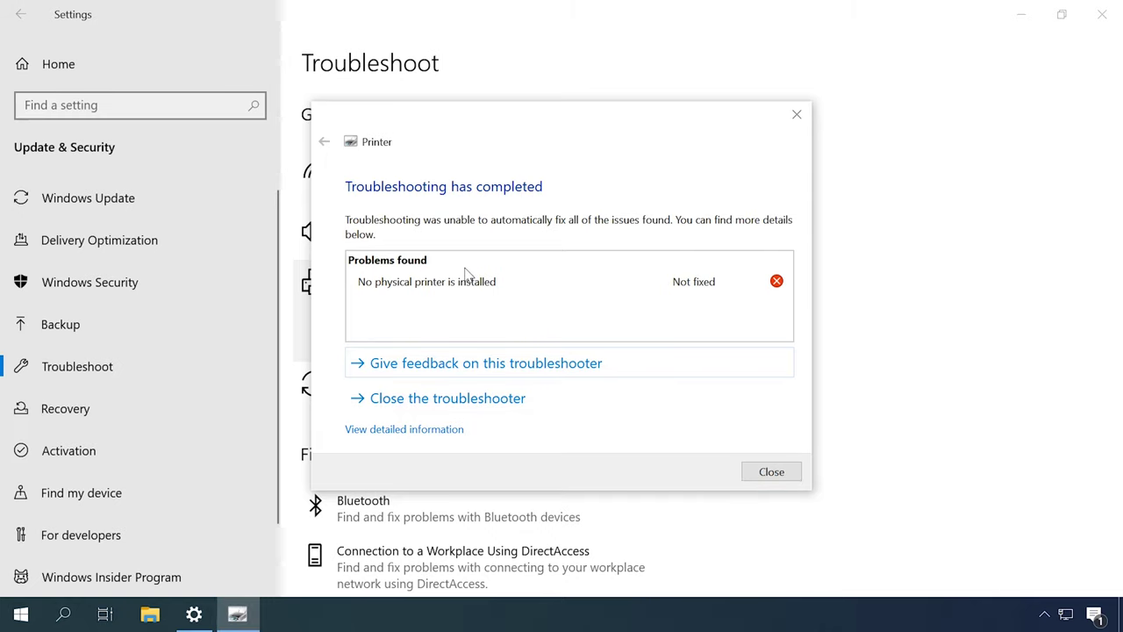
click(388, 429)
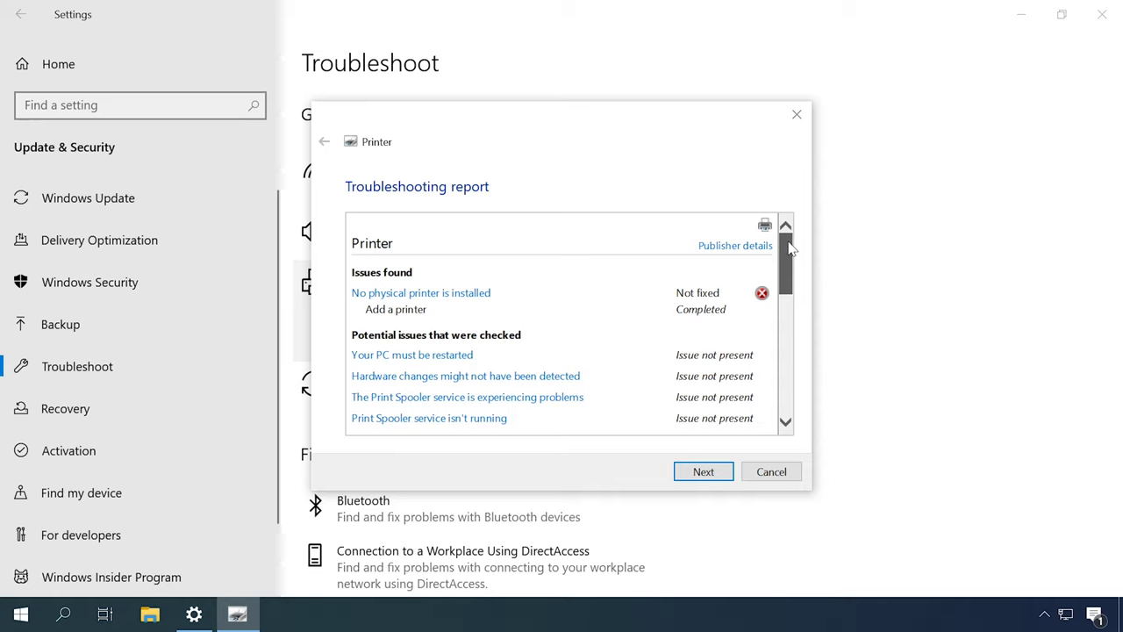
drag(789, 250, 784, 308)
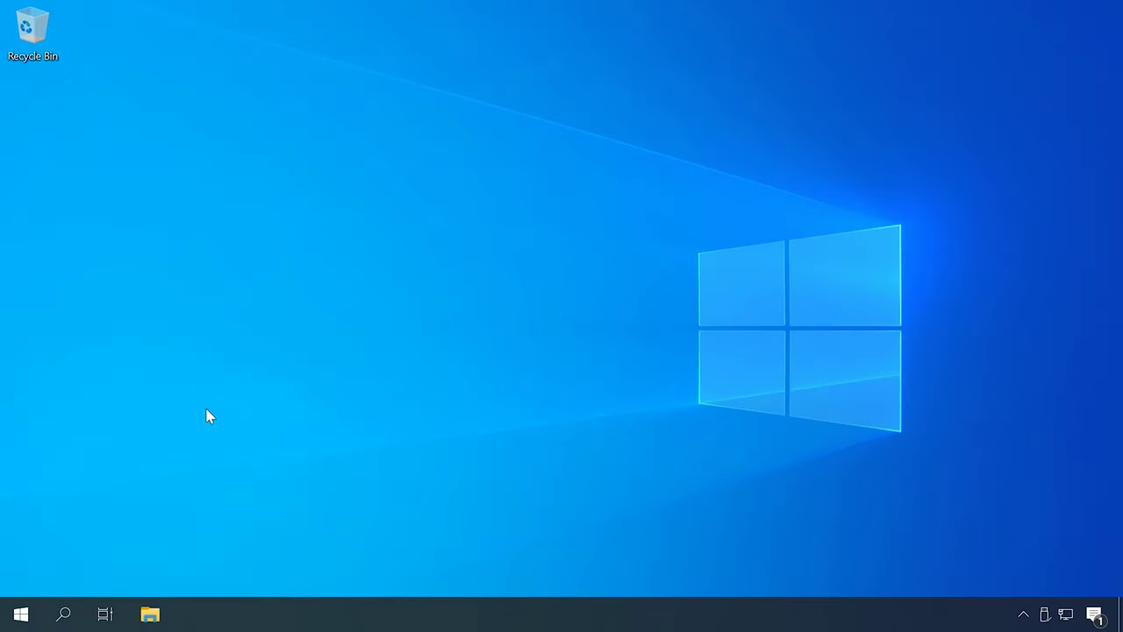
In Devices > Printers & scanners, add a printer and choose 'The printer that I want isn't listed'.
click(20, 611)
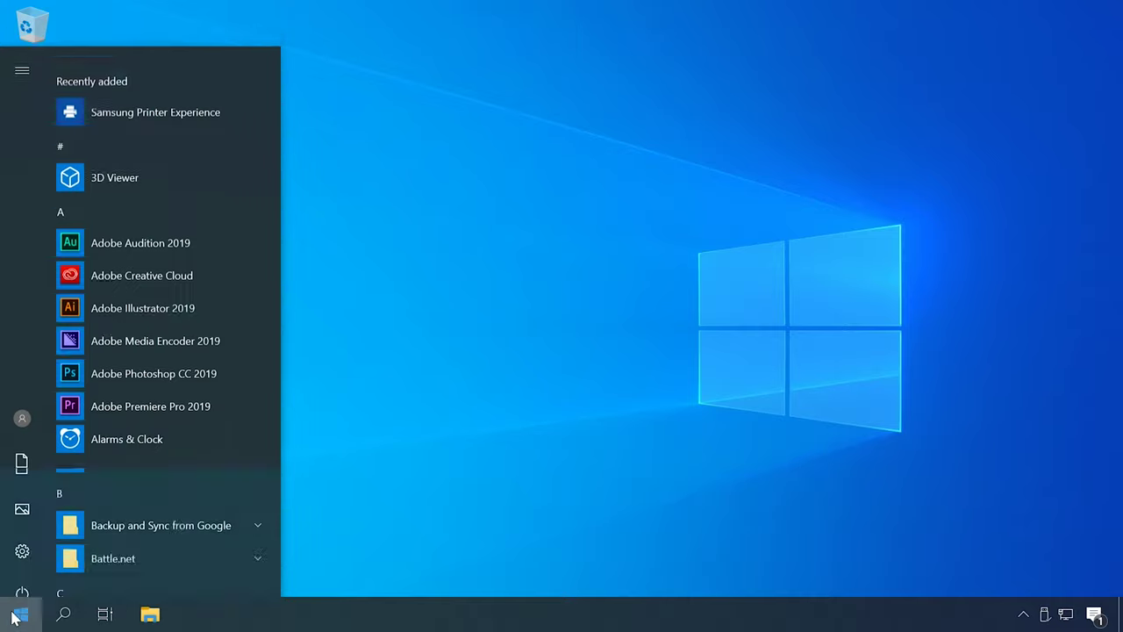
click(18, 534)
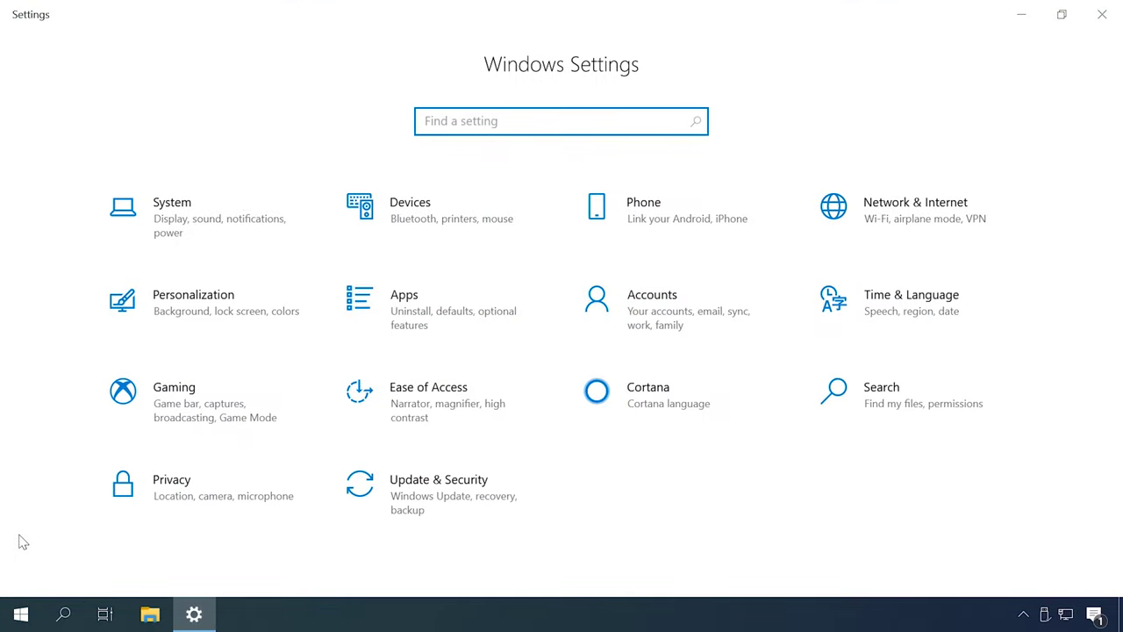
click(422, 219)
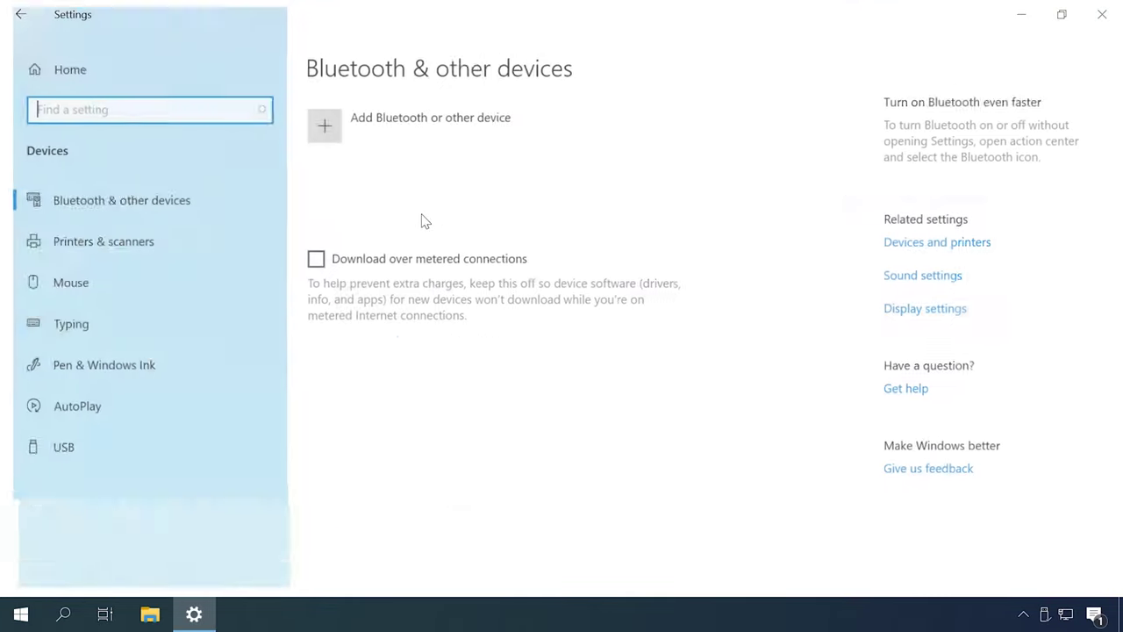
click(109, 250)
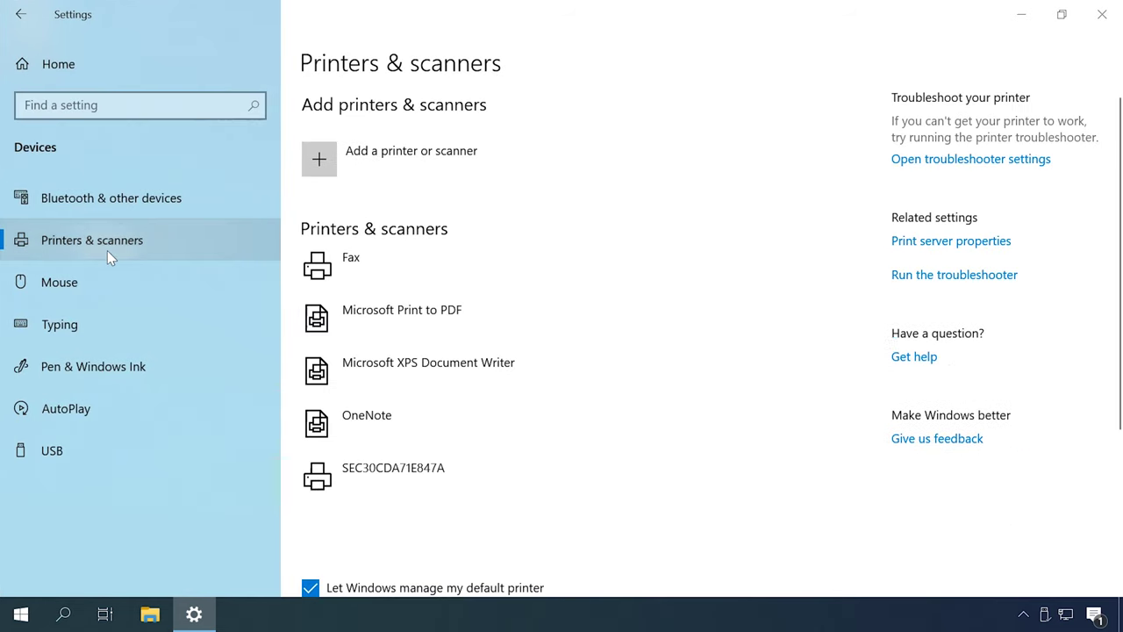
click(444, 151)
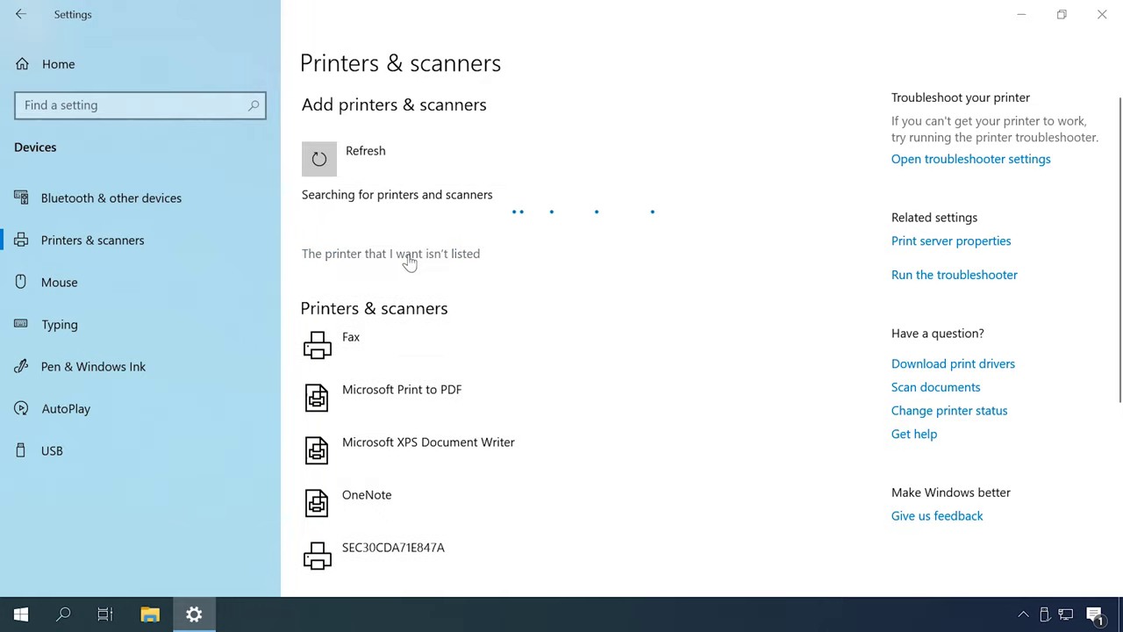
click(409, 255)
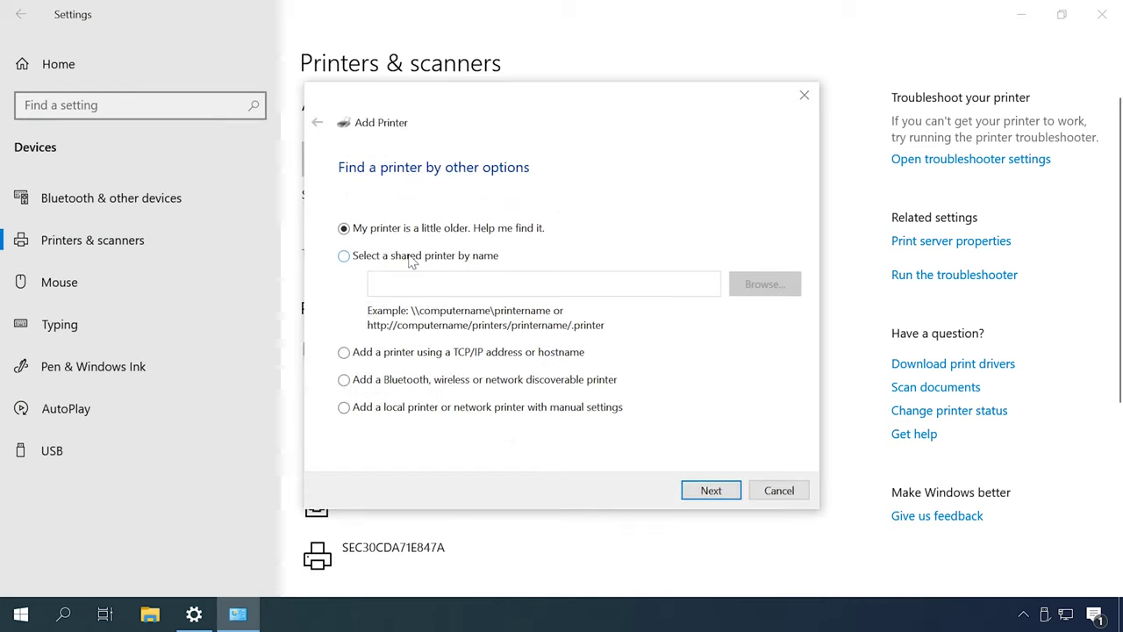
Choose 'Add a printer using a TCP/IP address or hostname' in the Add Printer wizard and proceed.
click(344, 256)
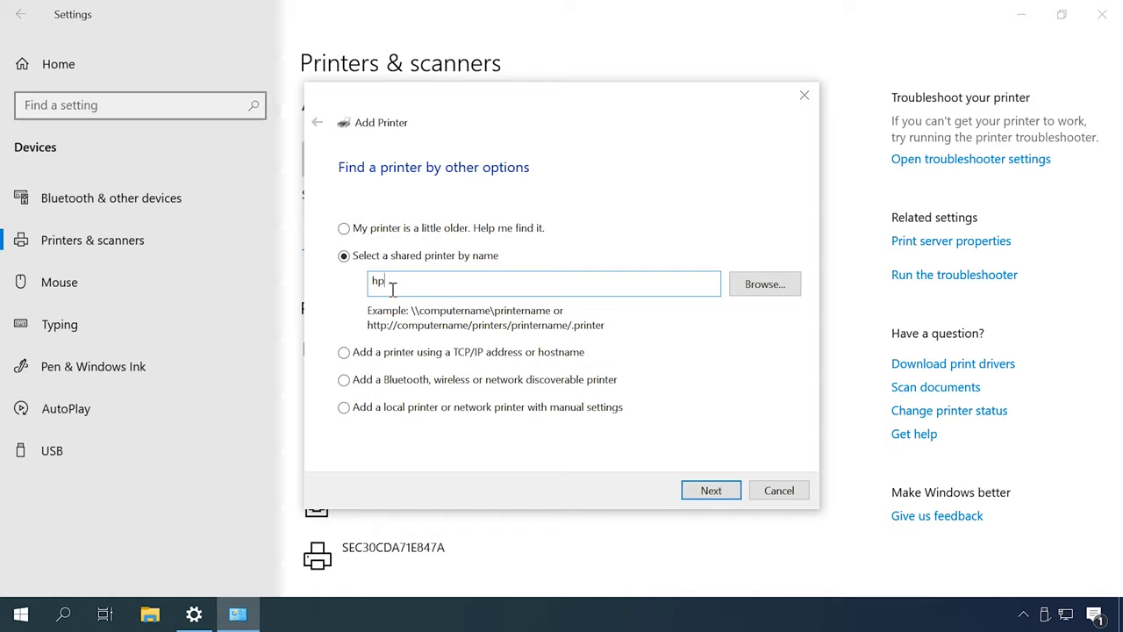
click(345, 353)
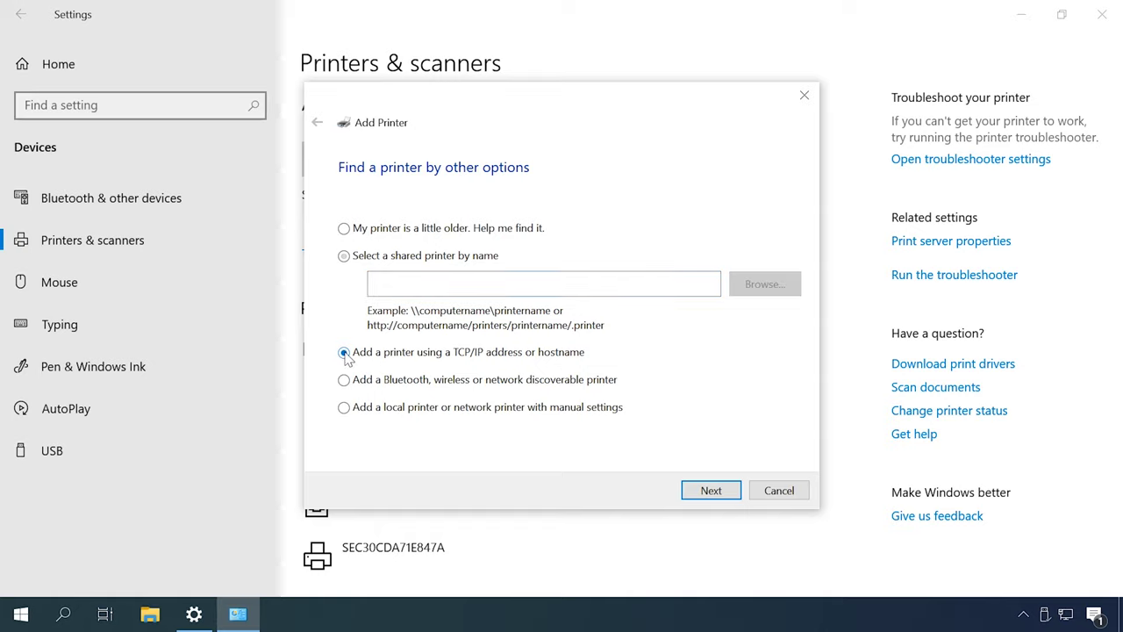
click(344, 408)
click(344, 353)
click(711, 490)
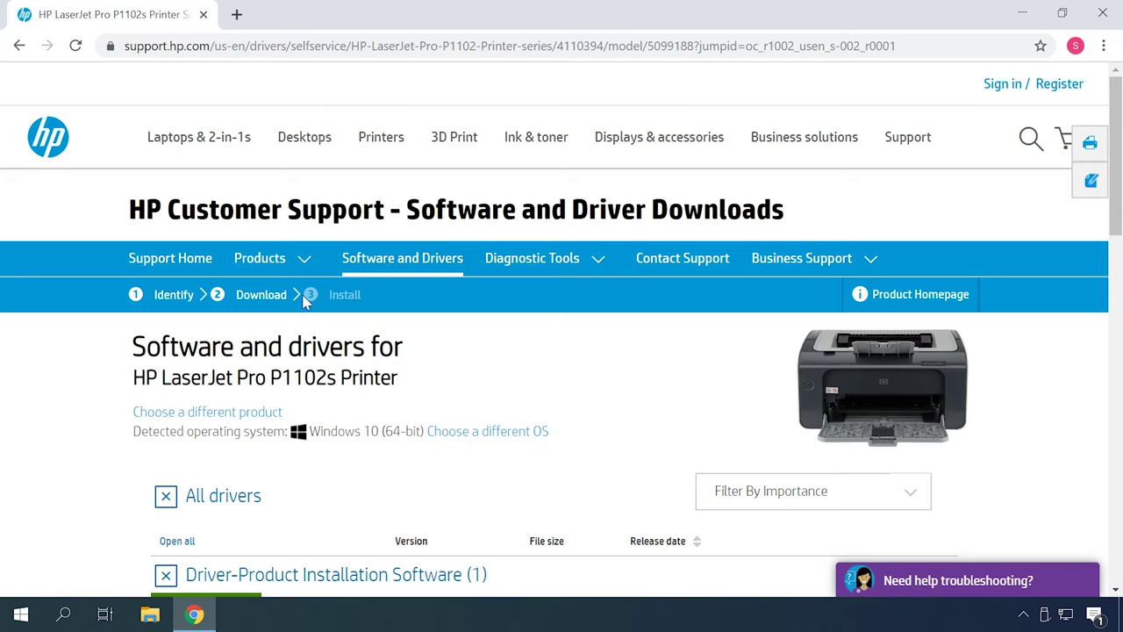
Confirm Windows and Windows 10 (64-bit) as the preferred operating system for the driver.
scroll(527, 343, down, 2)
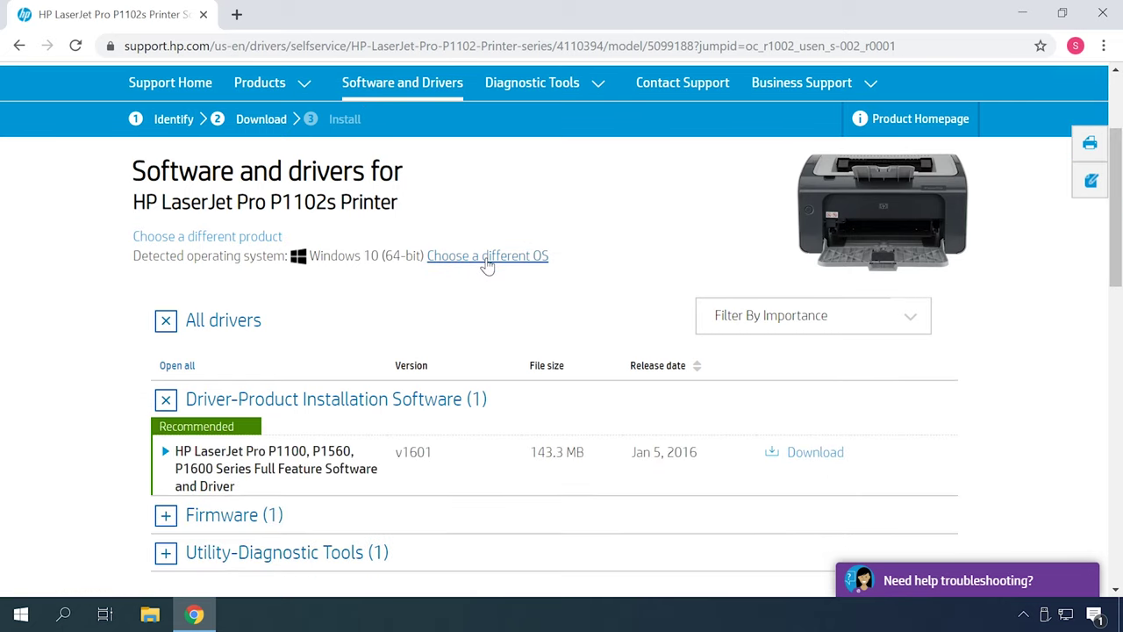
click(484, 258)
click(326, 323)
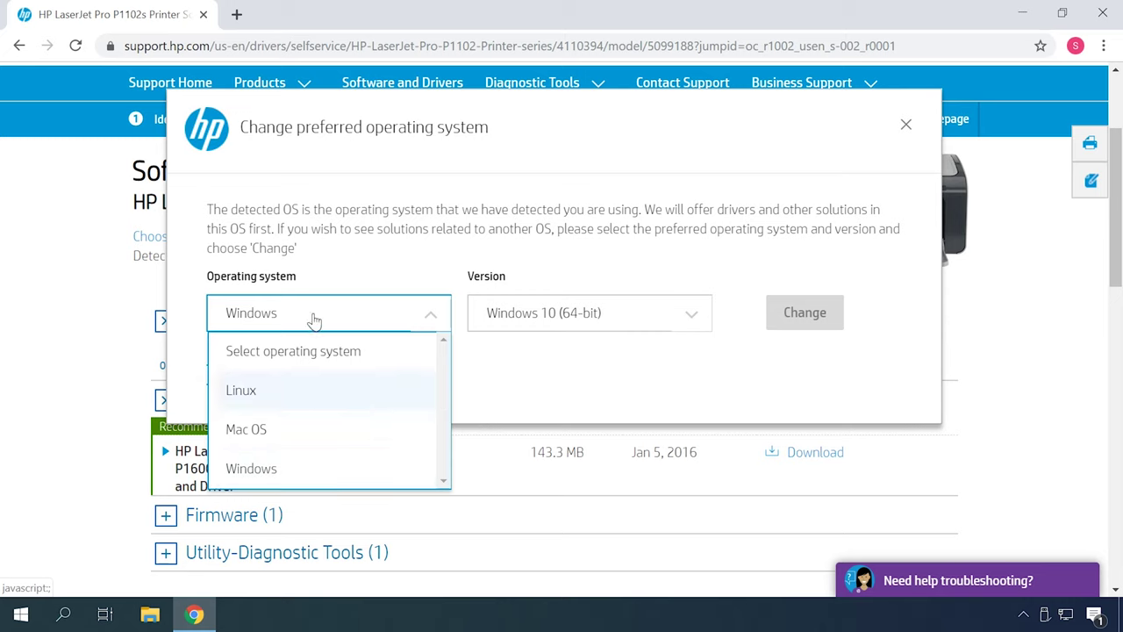
click(320, 313)
click(532, 307)
scroll(555, 425, down, 4)
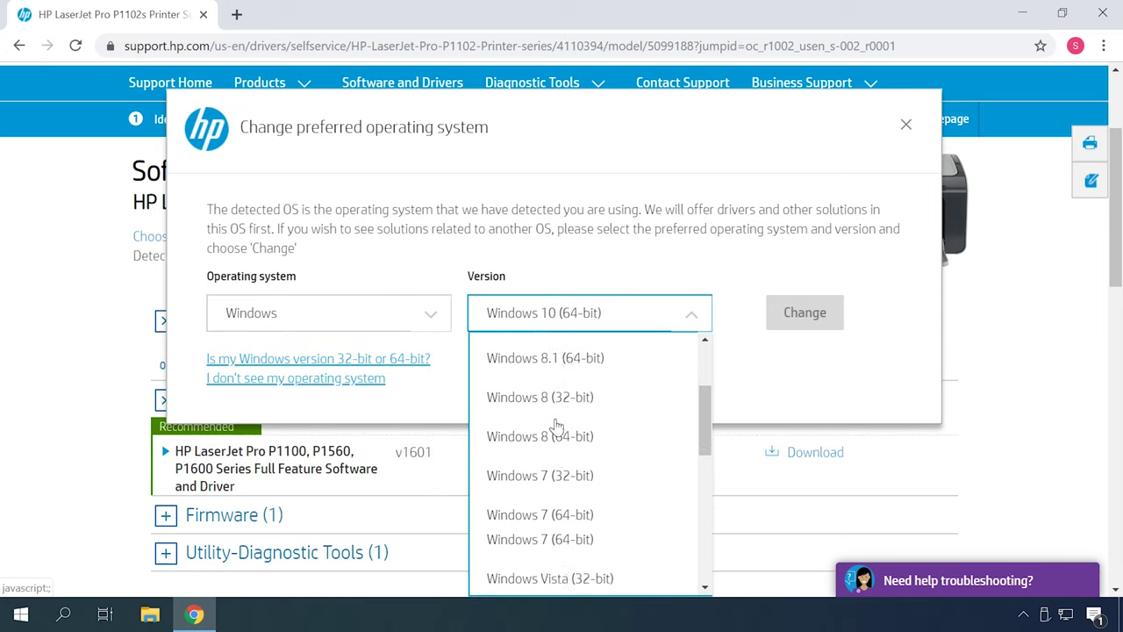
scroll(555, 425, up, 4)
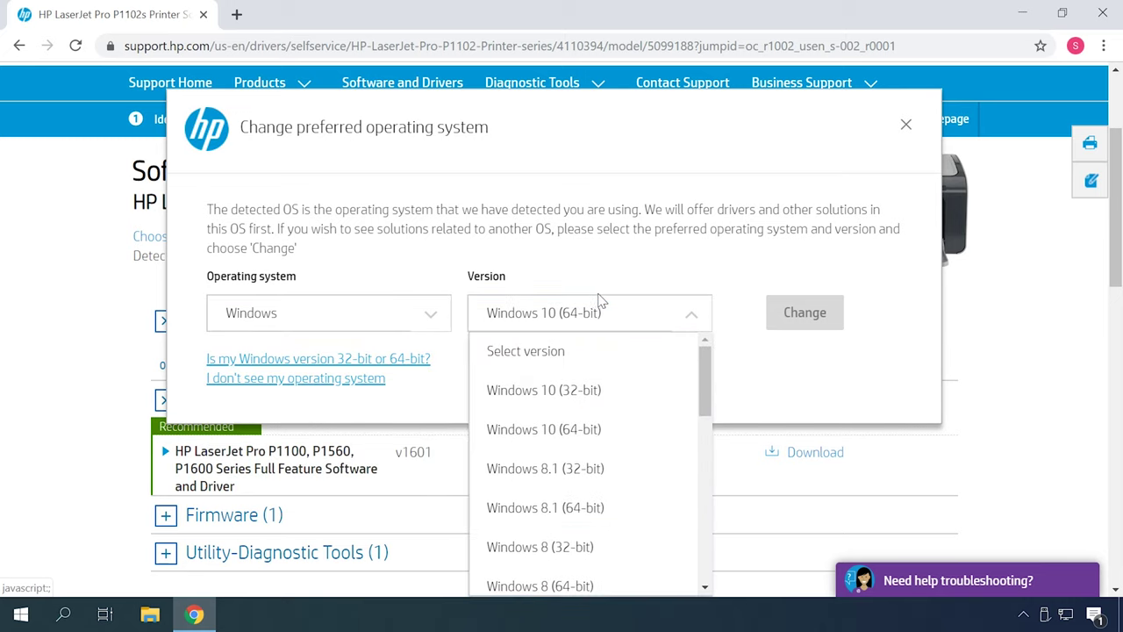
click(556, 427)
Close the OS dialog and download the recommended 143.3 MB full feature driver package.
click(905, 125)
scroll(740, 222, down, 1)
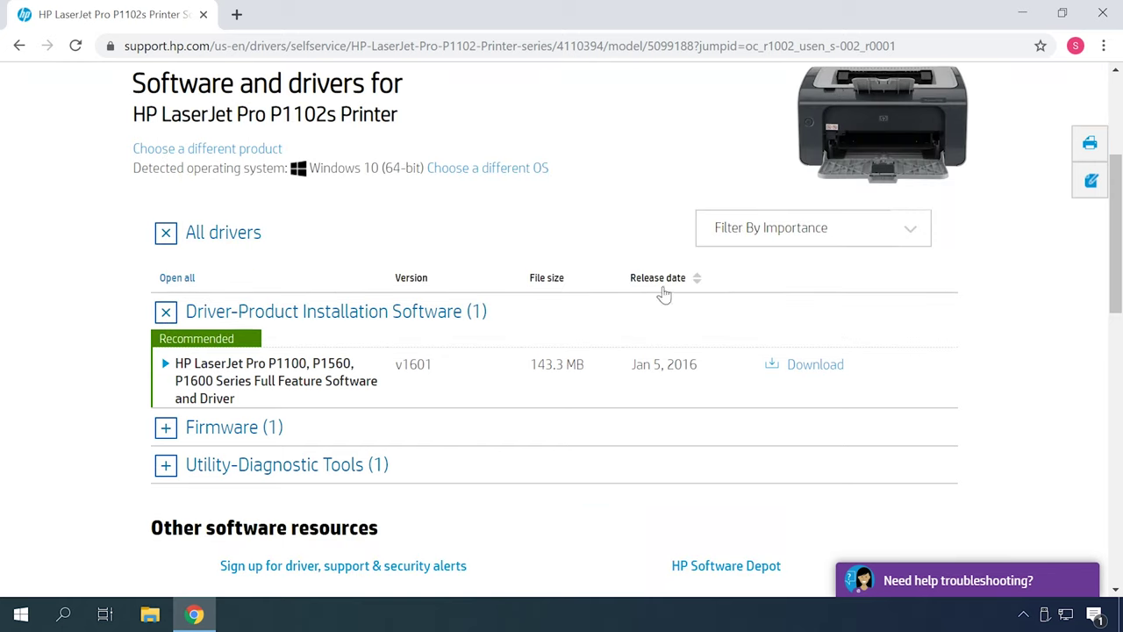
click(816, 366)
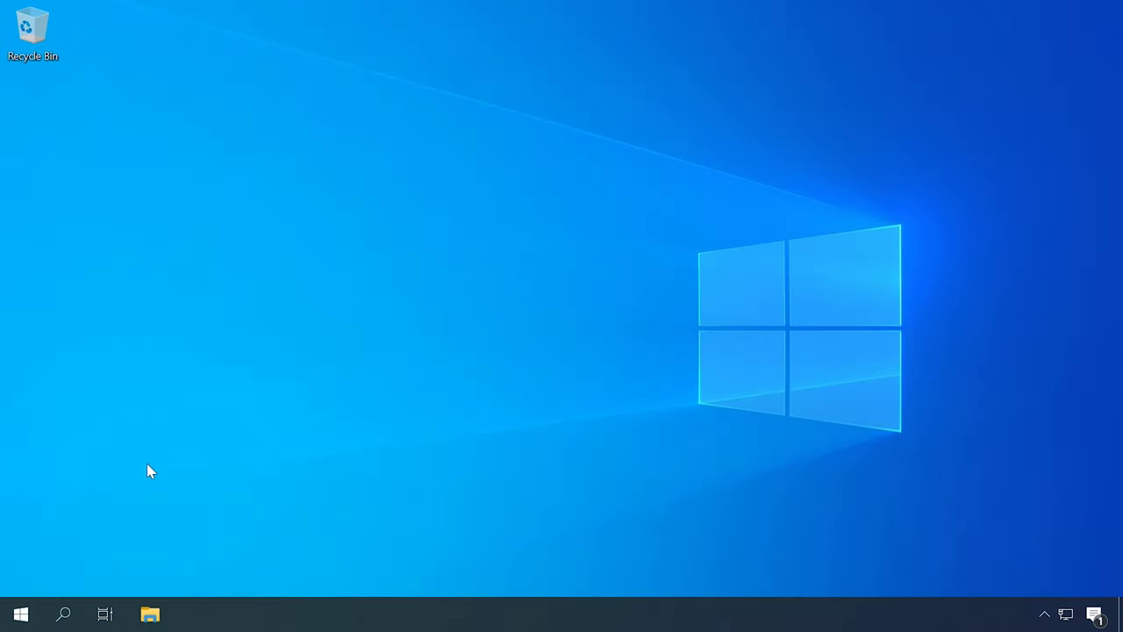
Search 'con' to open Control Panel, go to Devices and Printers, and right-click SEC30CDA71E847A.
click(67, 610)
text(con)
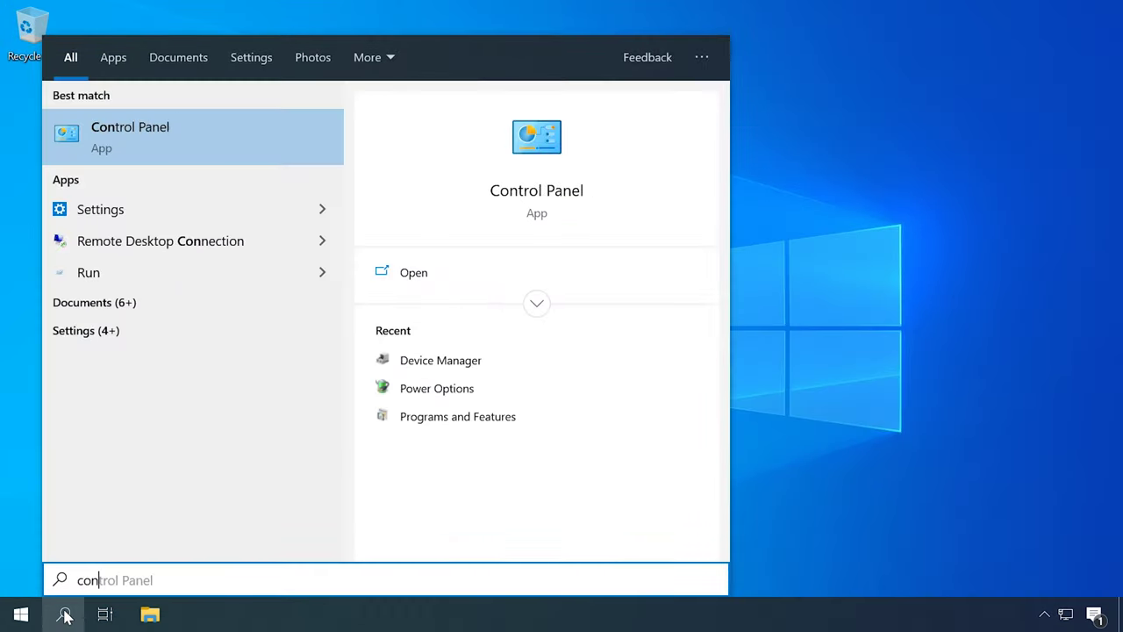
click(202, 143)
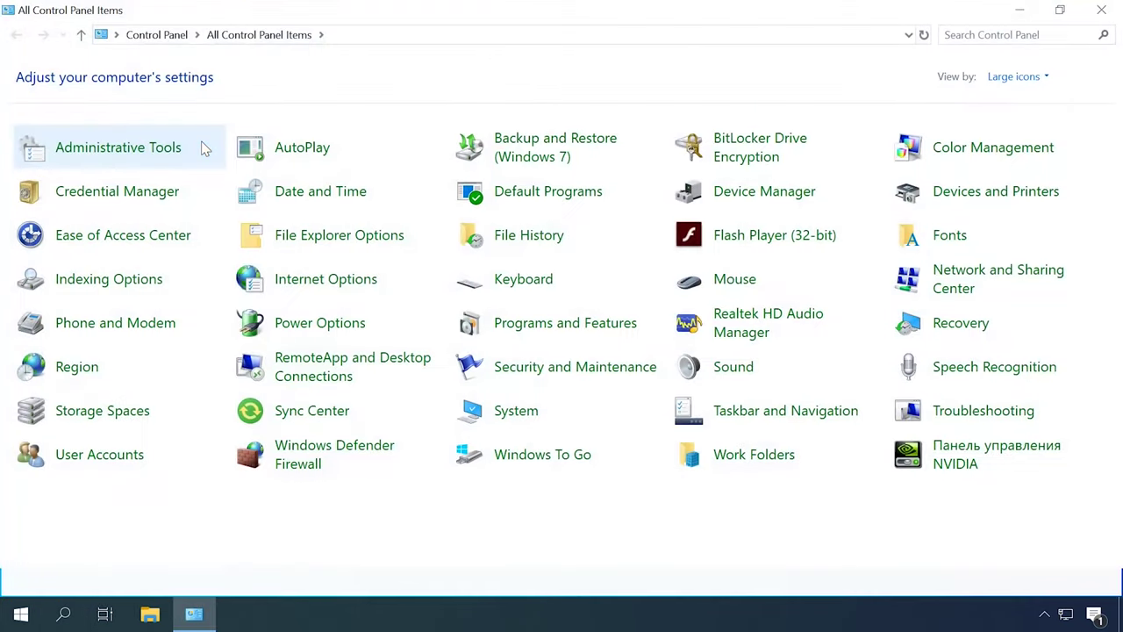
click(979, 198)
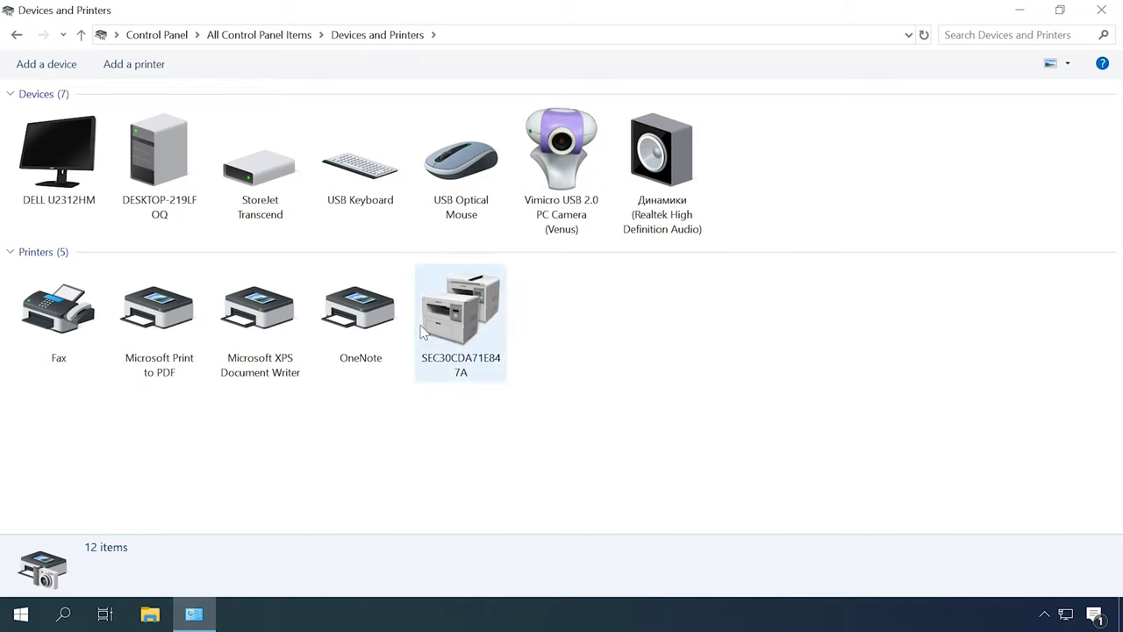
right_click(478, 316)
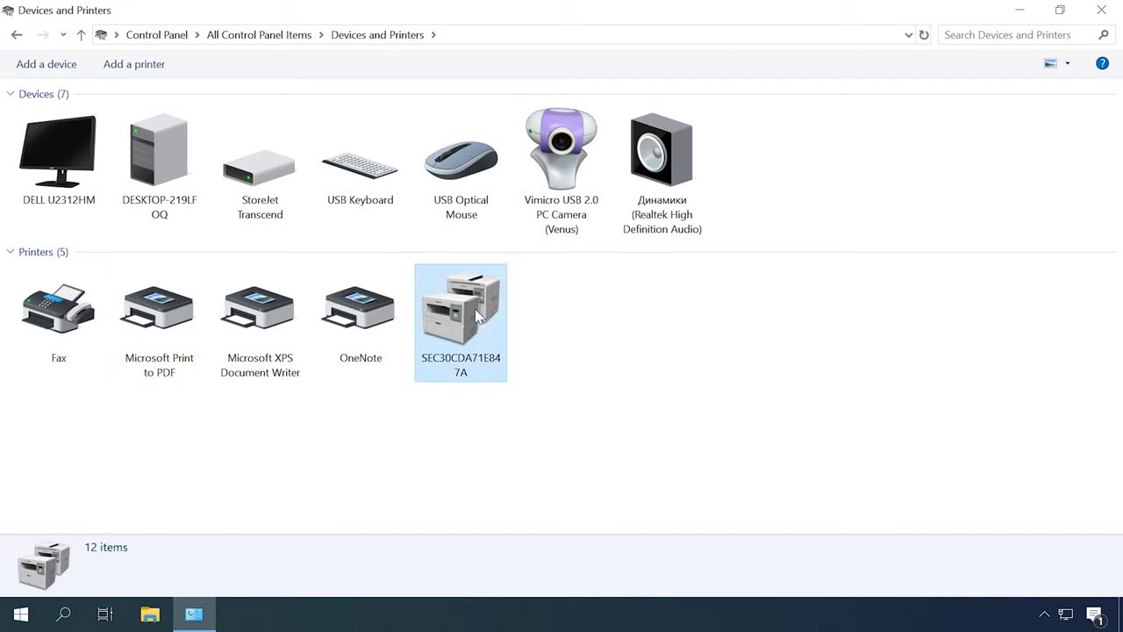